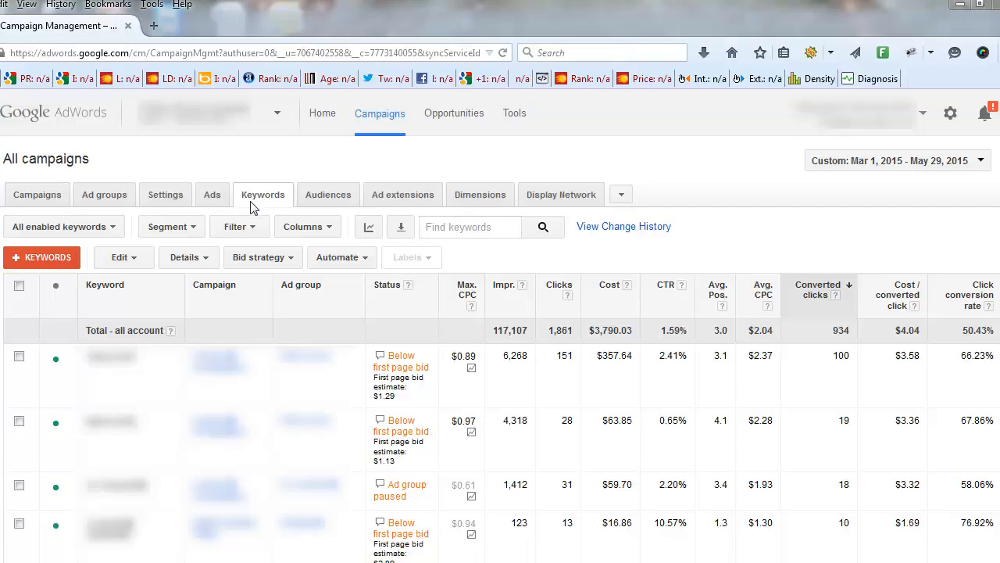
Create a keyword filter with the condition Converted clicks = 0
click(254, 234)
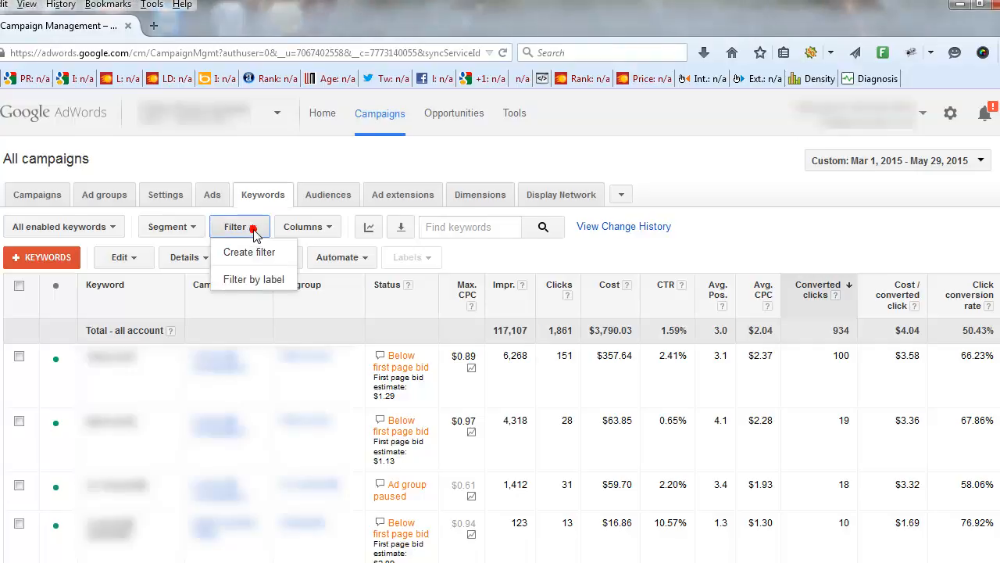
click(250, 253)
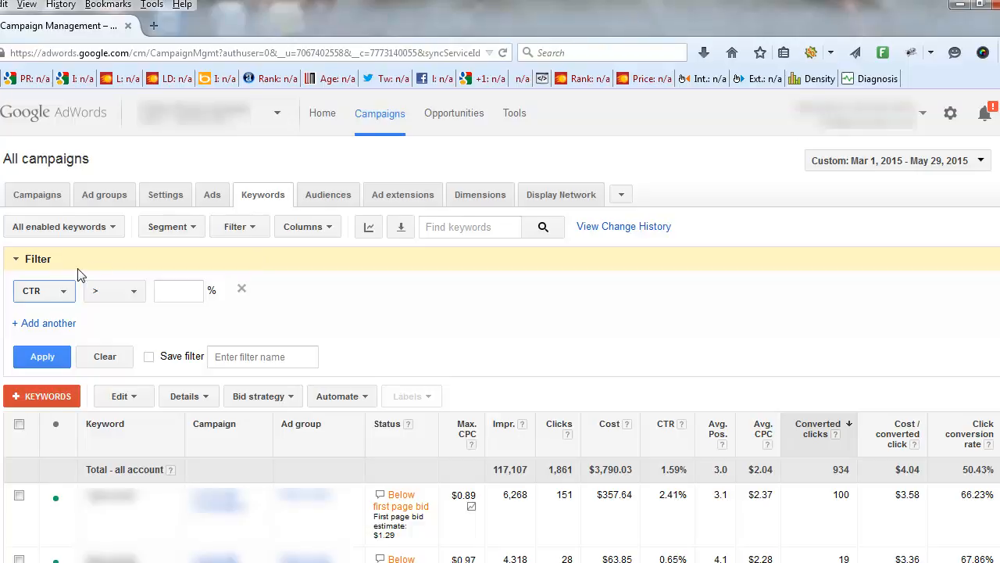
click(63, 290)
mouse_move(61, 389)
mouse_move(69, 422)
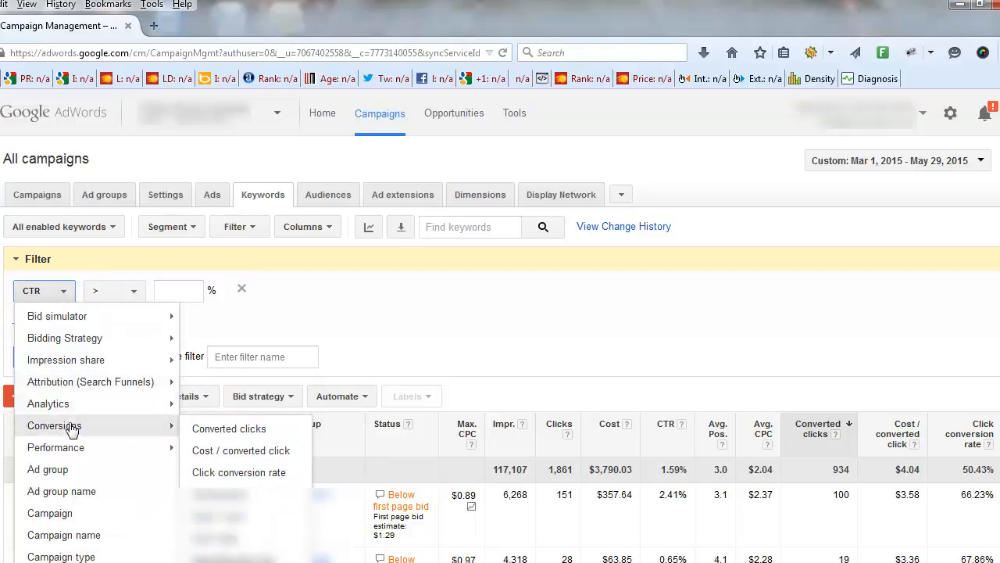
click(209, 430)
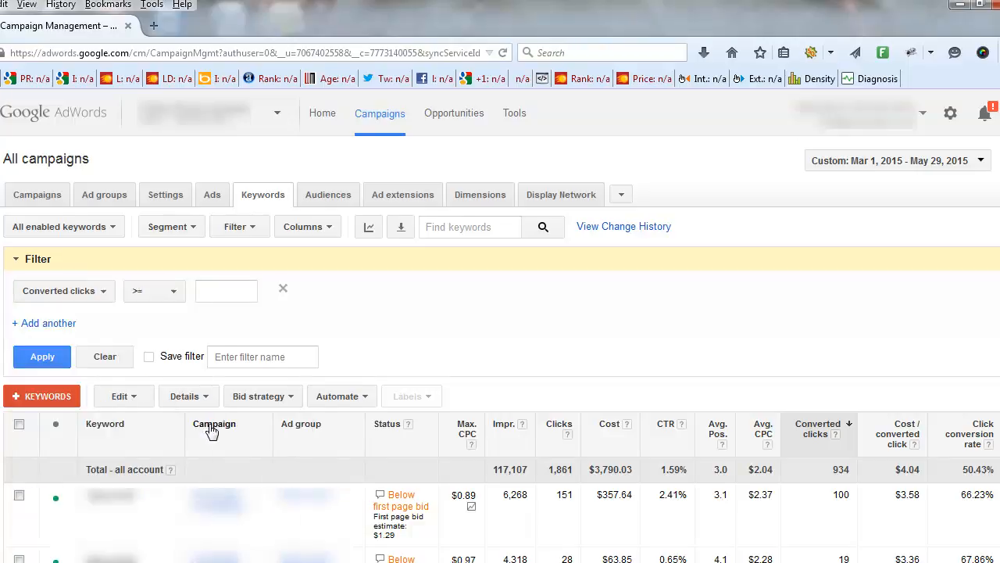
click(232, 291)
click(168, 294)
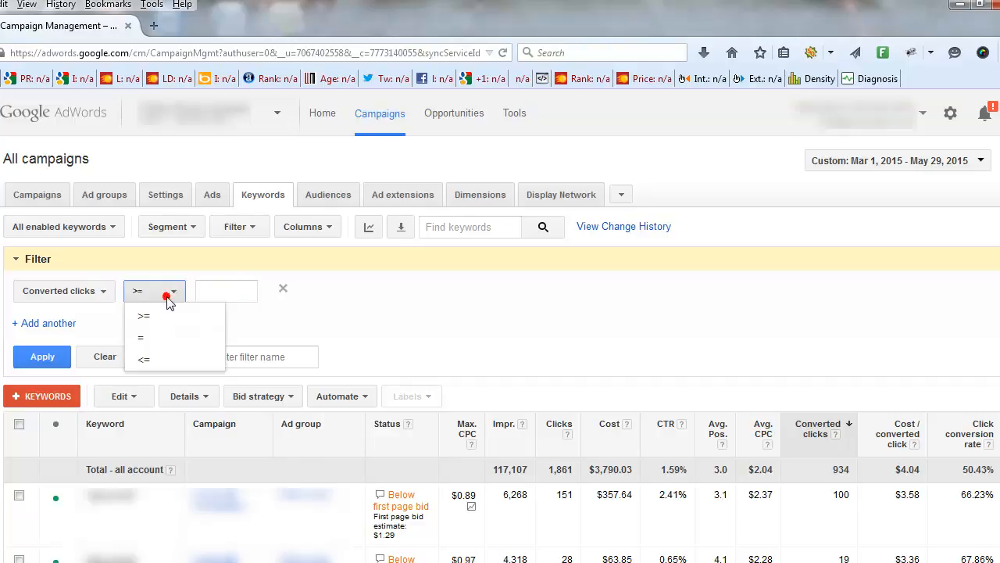
click(153, 337)
click(248, 290)
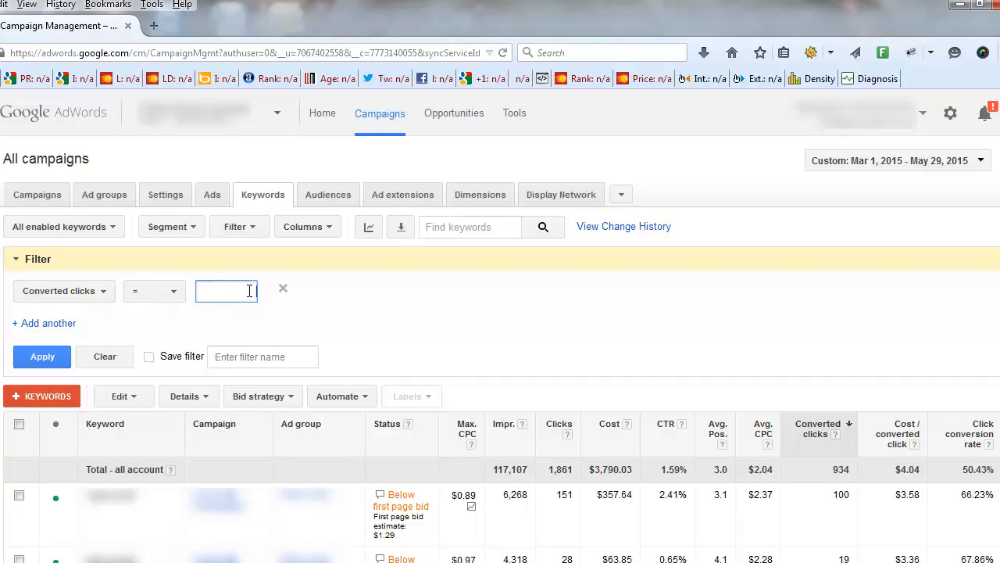
text(0)
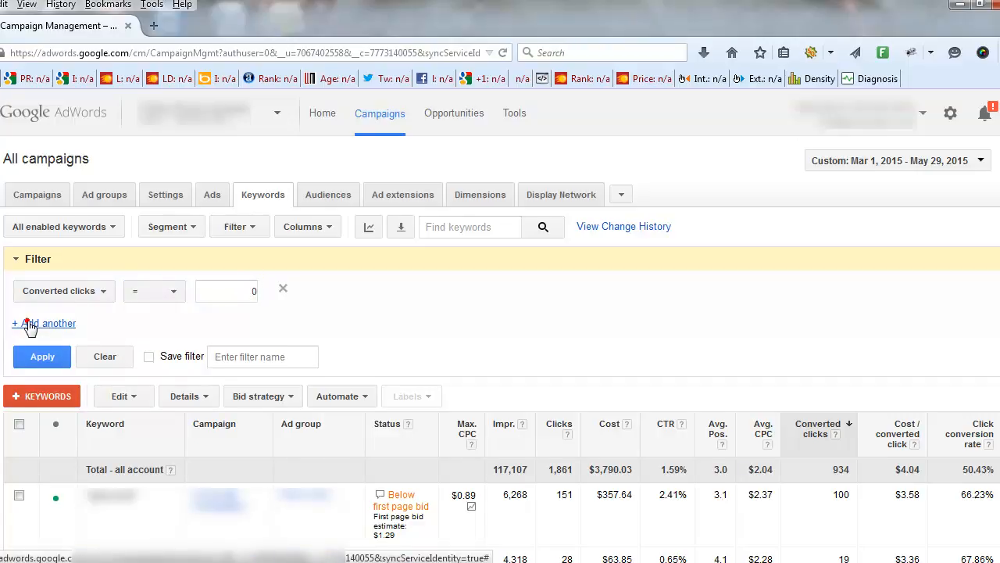
Add a second filter condition of Cost > $8, apply the filter and collapse its settings
click(33, 325)
click(79, 324)
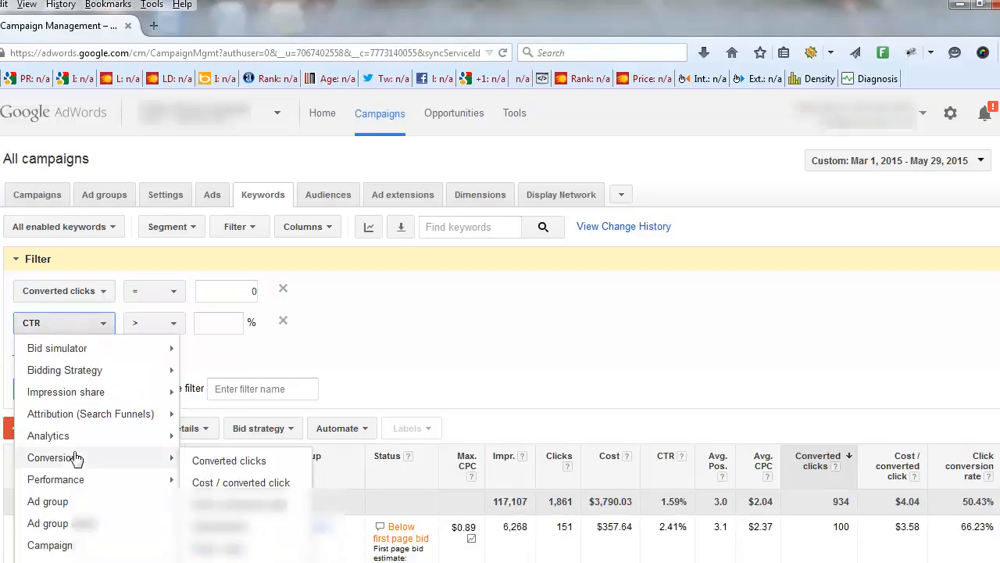
mouse_move(74, 478)
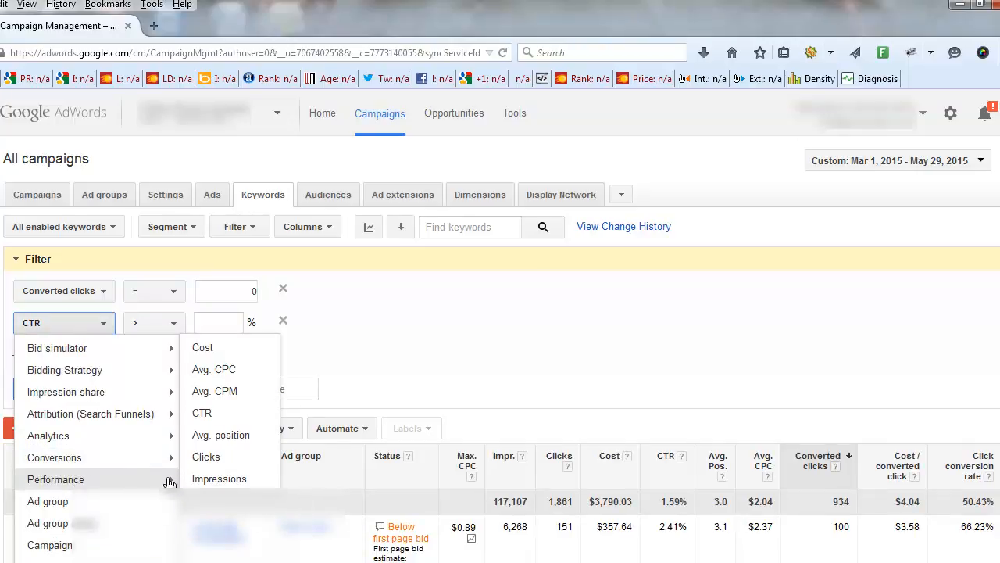
click(202, 347)
click(228, 323)
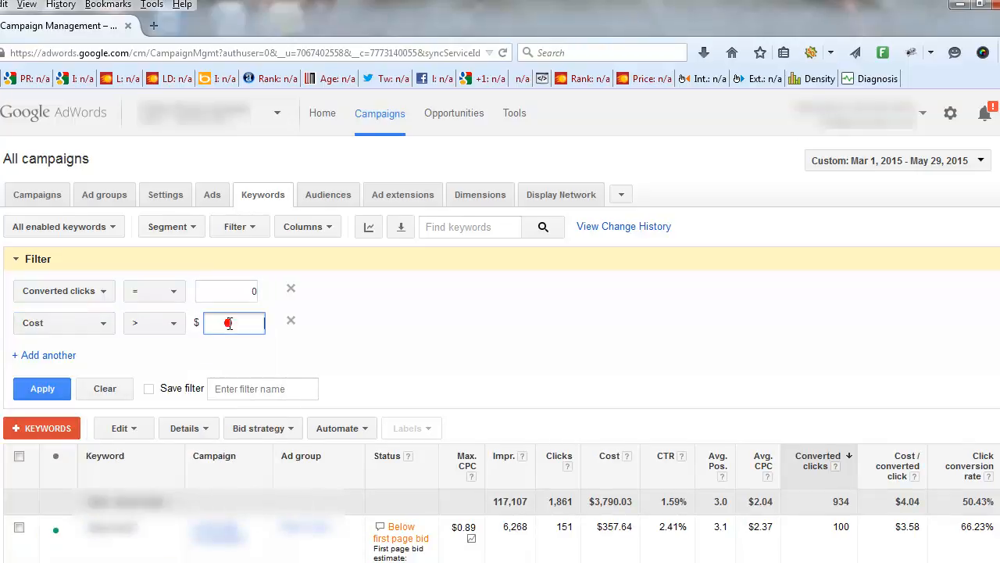
text(8)
click(41, 388)
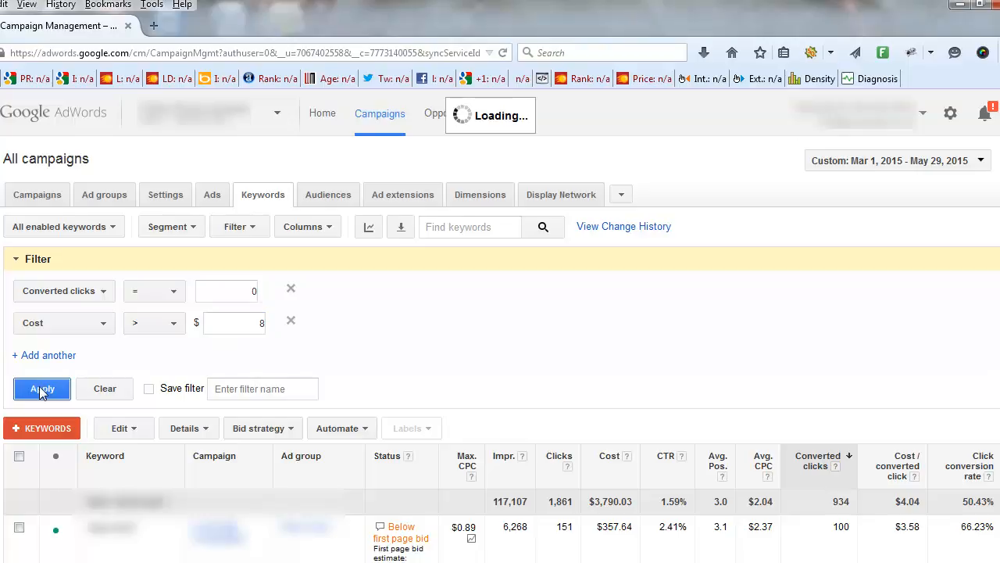
click(15, 261)
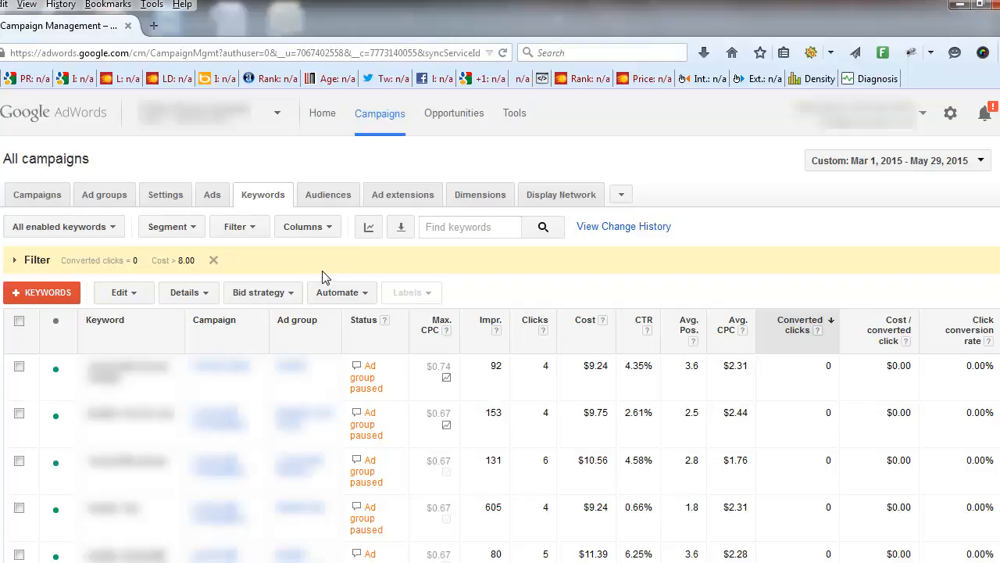
Include all but removed keywords in the table and review the filtered list down to its totals
click(87, 229)
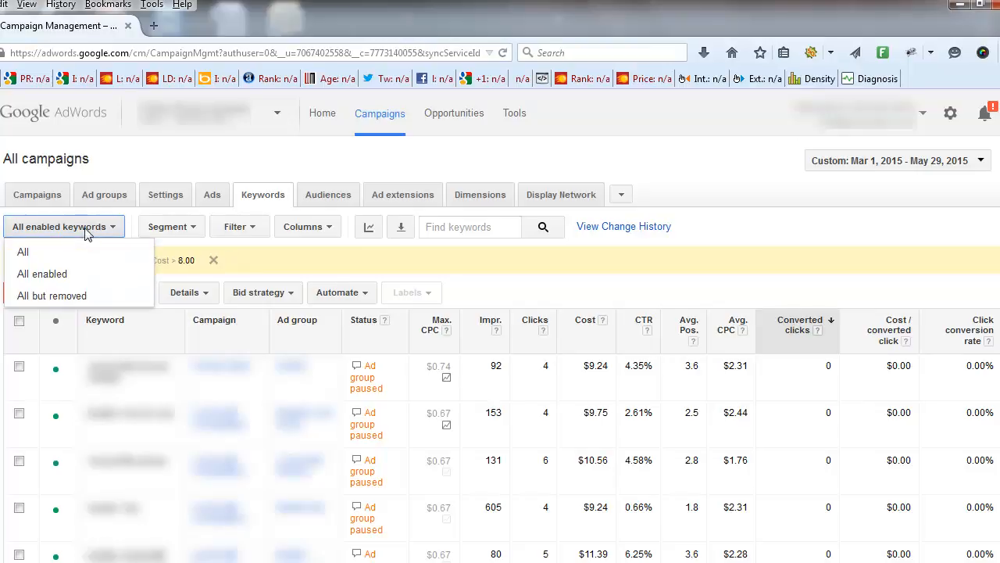
click(56, 297)
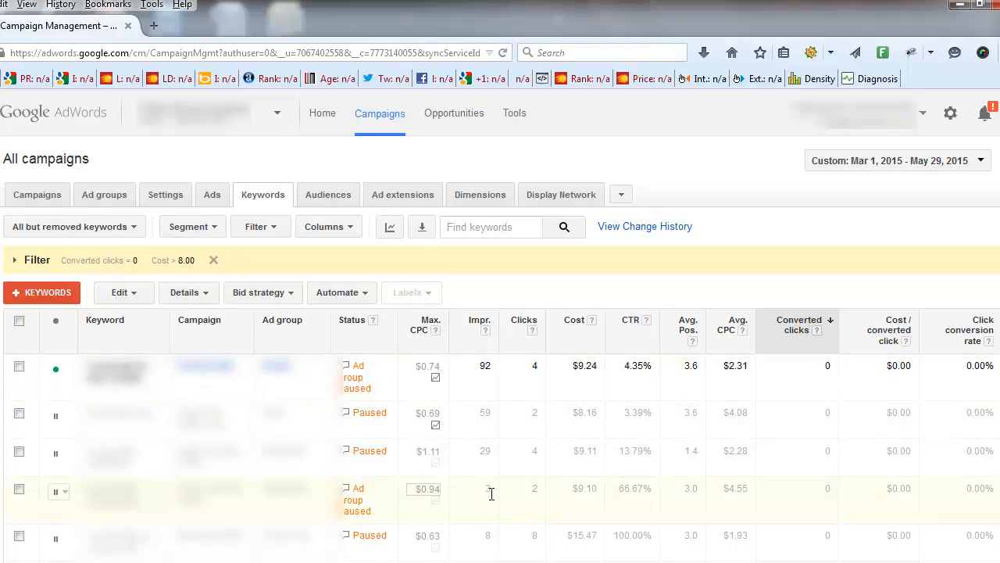
scroll(500, 352, down, 3)
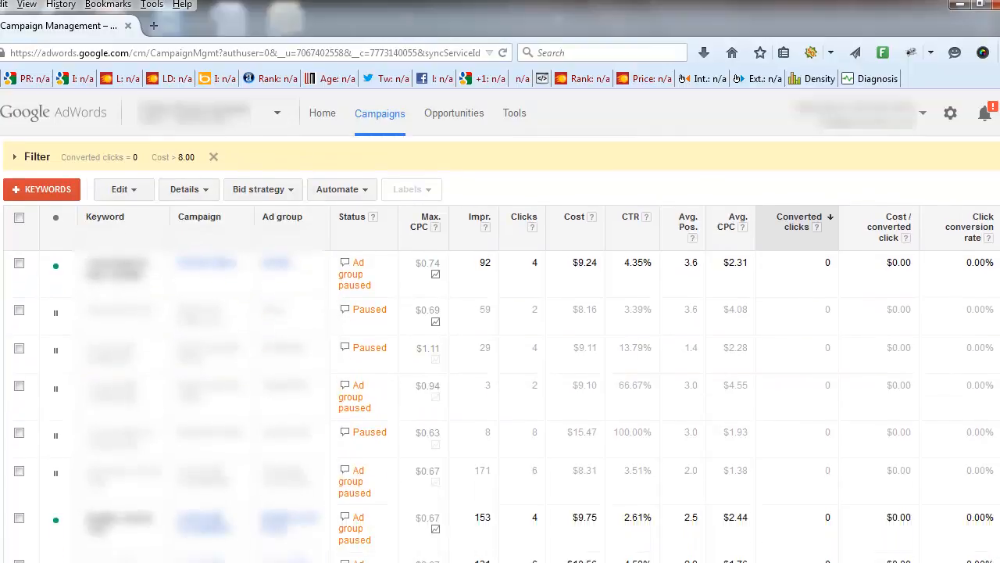
scroll(500, 352, down, 3)
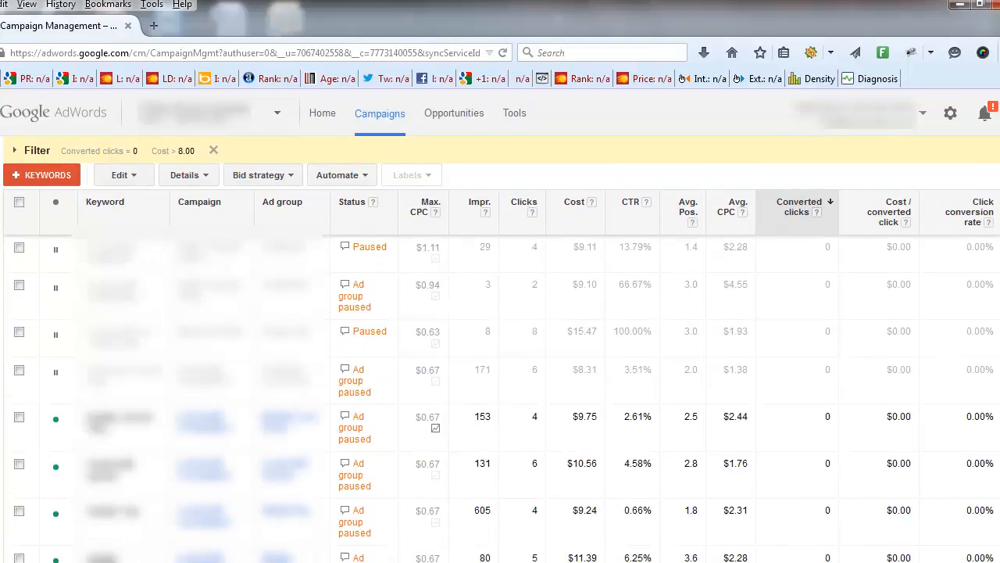
scroll(500, 352, down, 3)
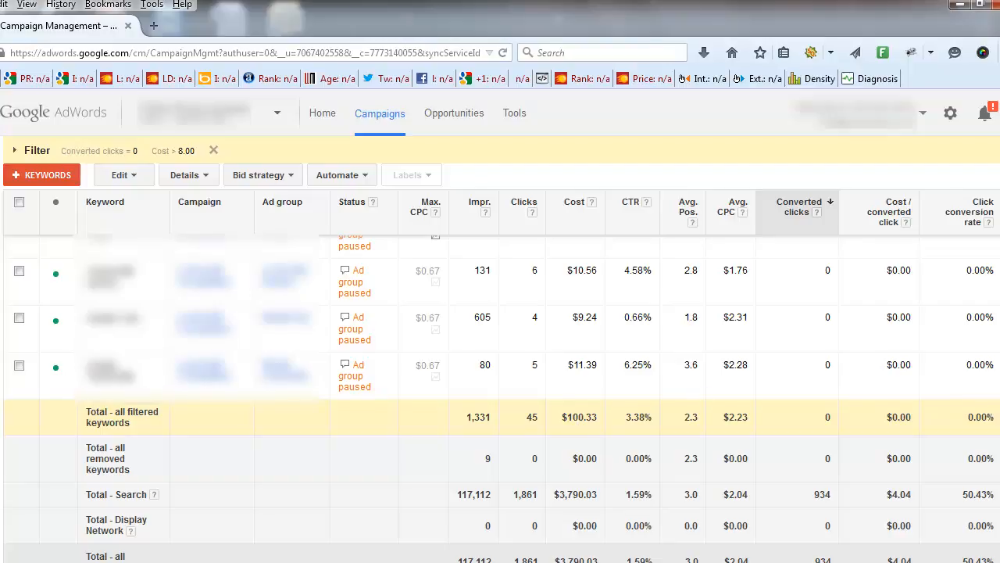
Reopen the filter settings and change the converted clicks condition to >= 1
scroll(577, 422, up, 15)
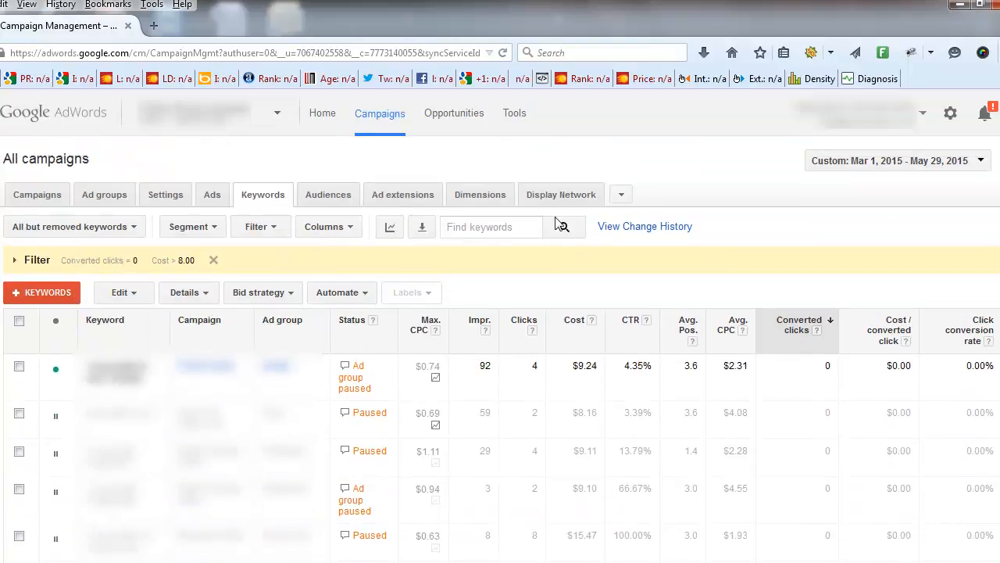
click(14, 261)
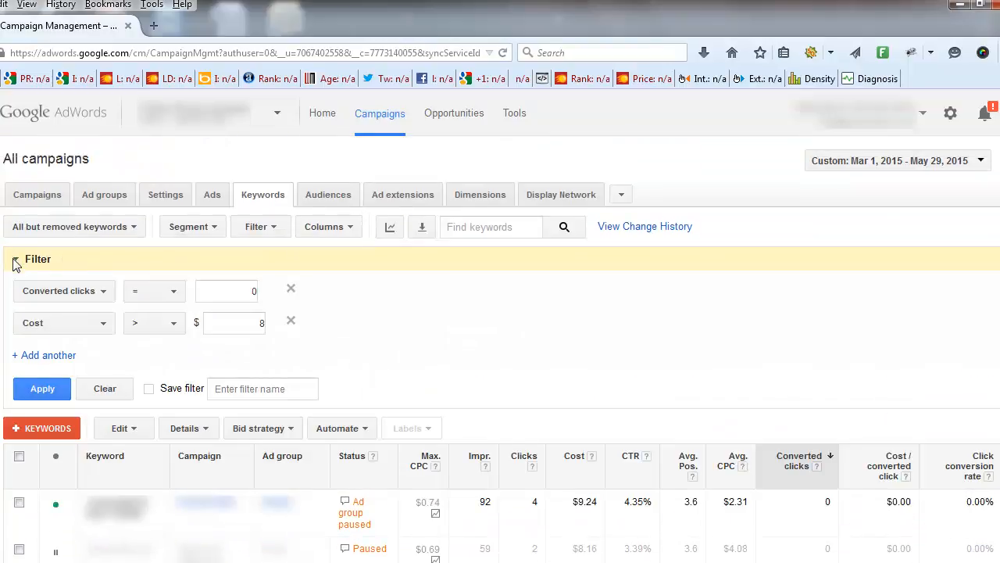
click(167, 291)
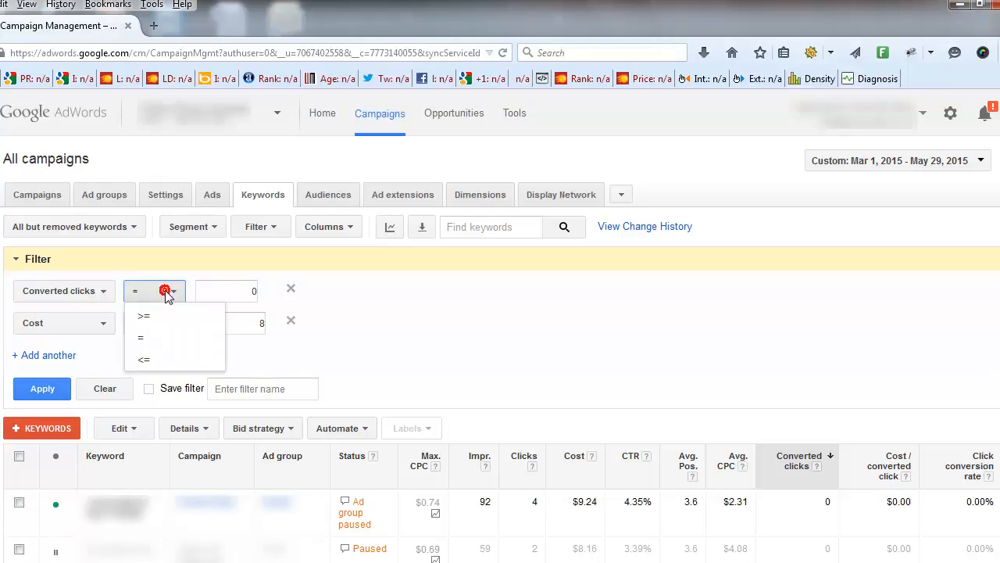
click(153, 316)
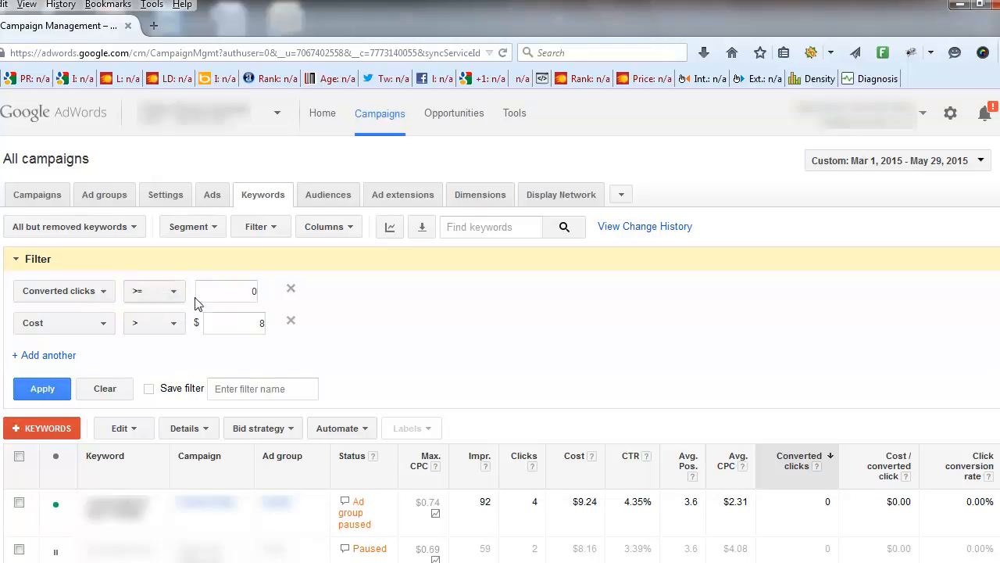
double_click(250, 293)
text(1)
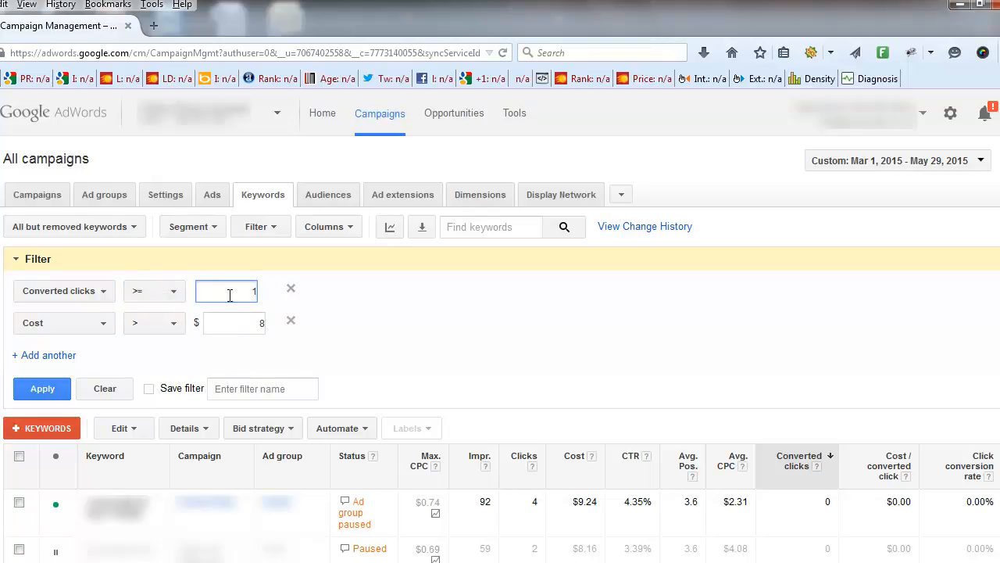
Replace the Cost condition with Cost / converted click > $8, apply the filter and collapse its settings
click(86, 327)
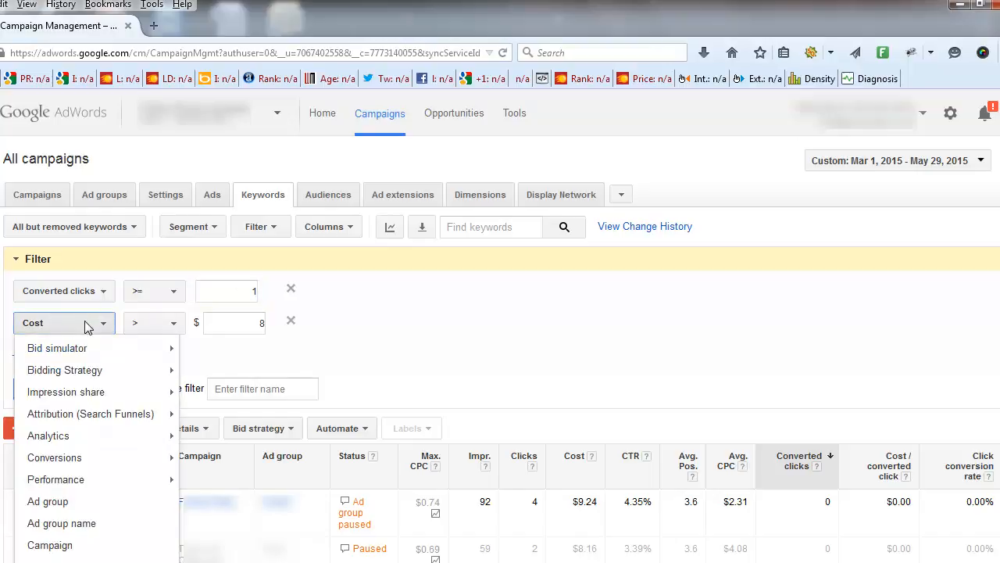
mouse_move(98, 465)
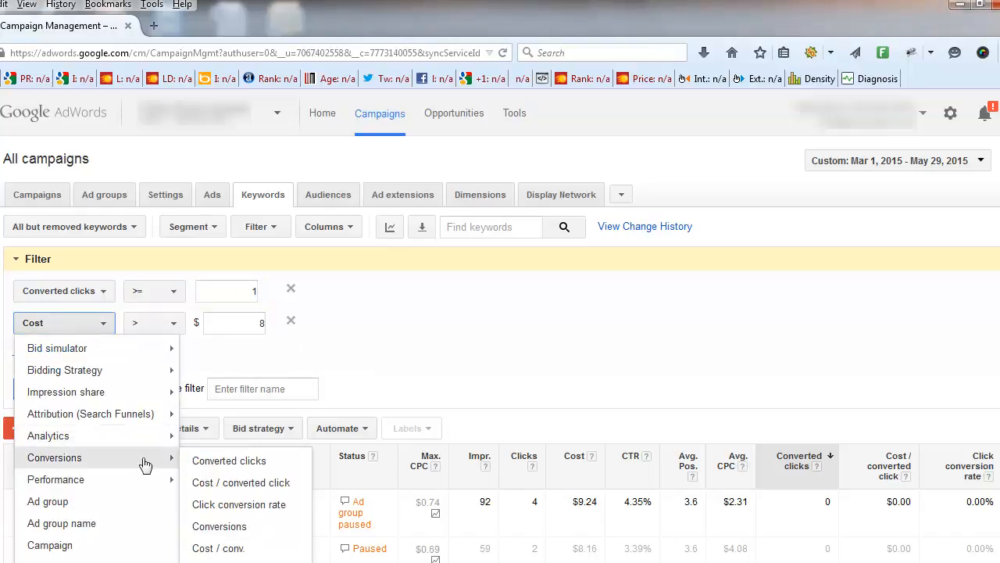
click(220, 485)
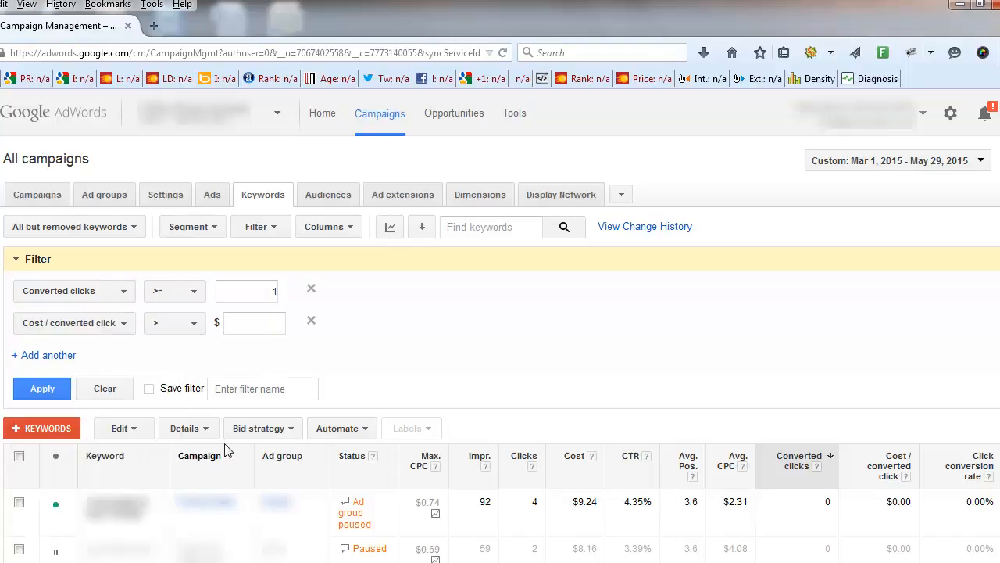
click(263, 321)
text(8)
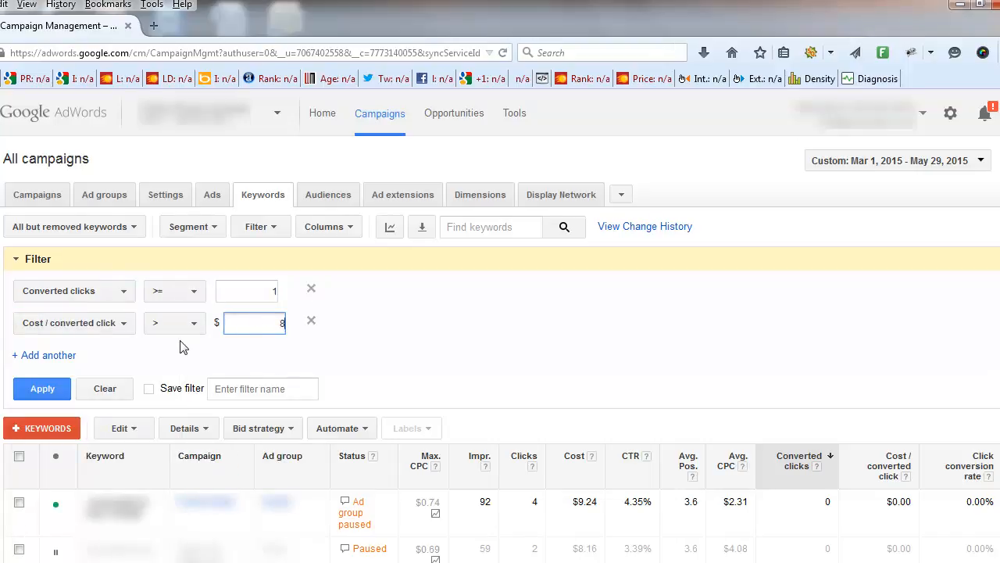
click(42, 389)
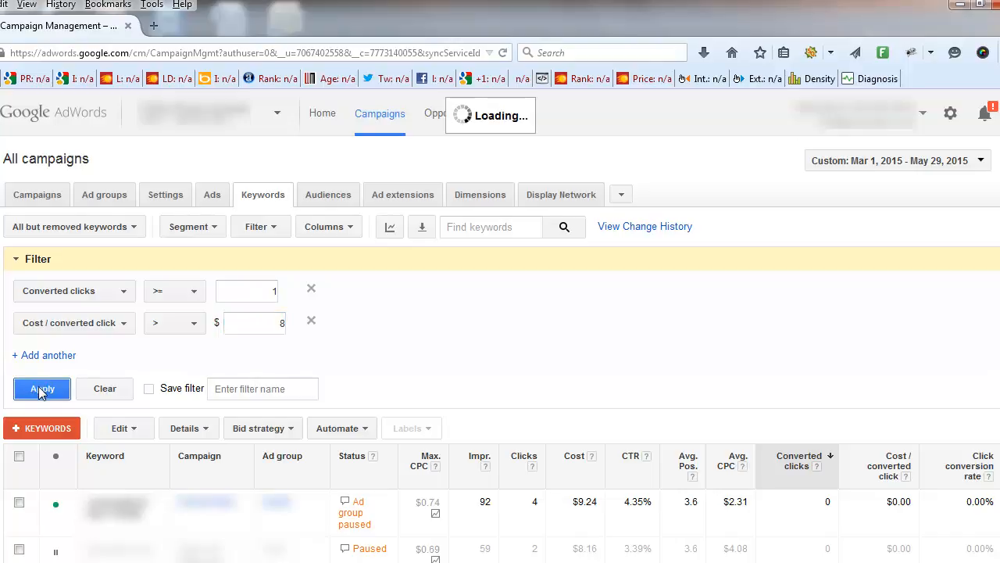
click(17, 260)
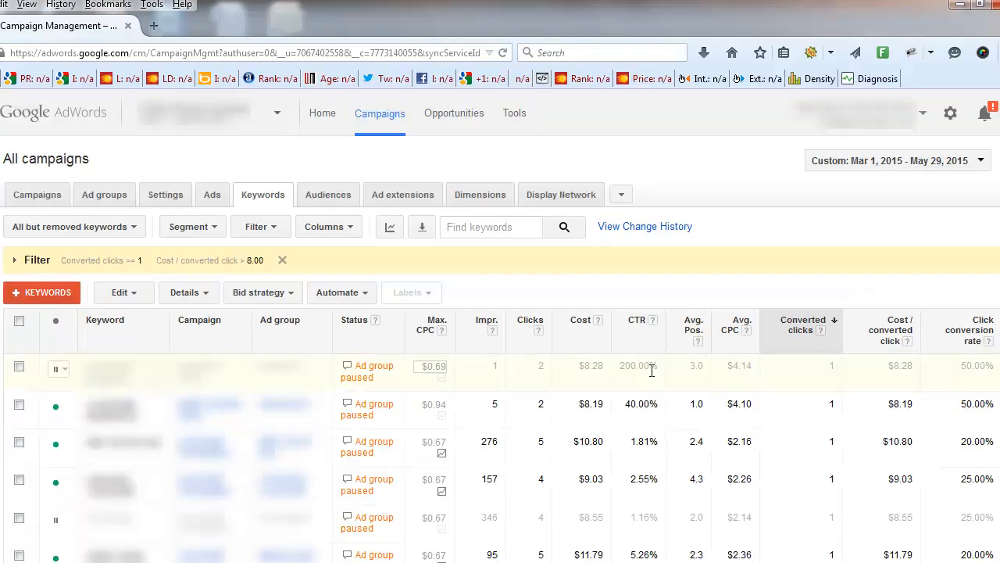
Review the filtered keywords' converted clicks and cost per converted click down to the totals rows
scroll(486, 408, down, 1)
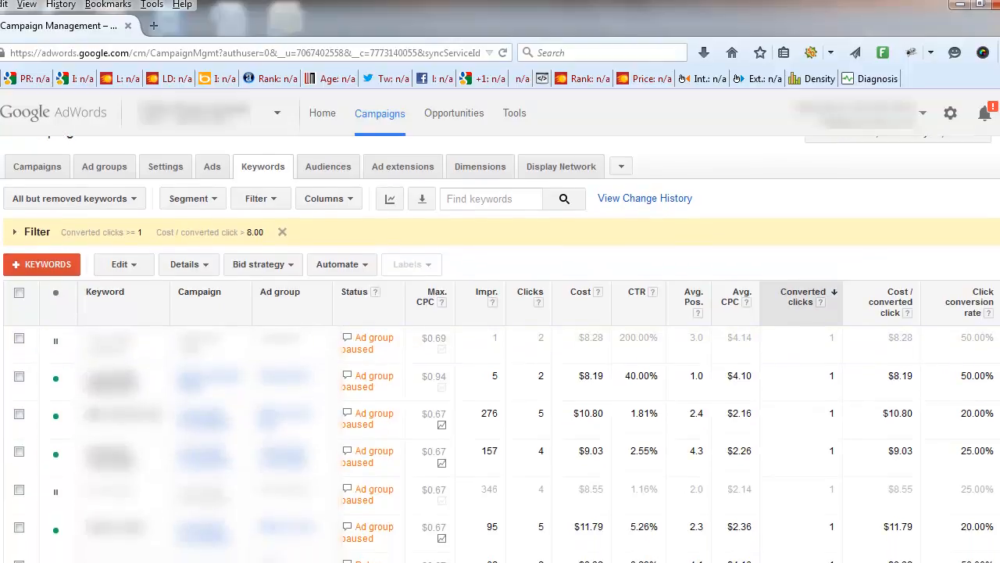
scroll(371, 368, down, 1)
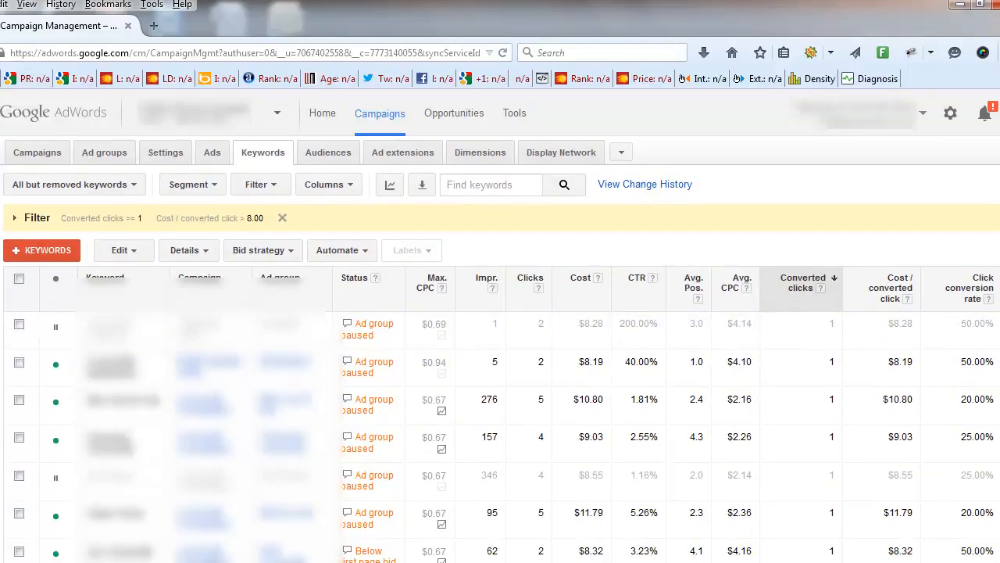
scroll(500, 348, down, 7)
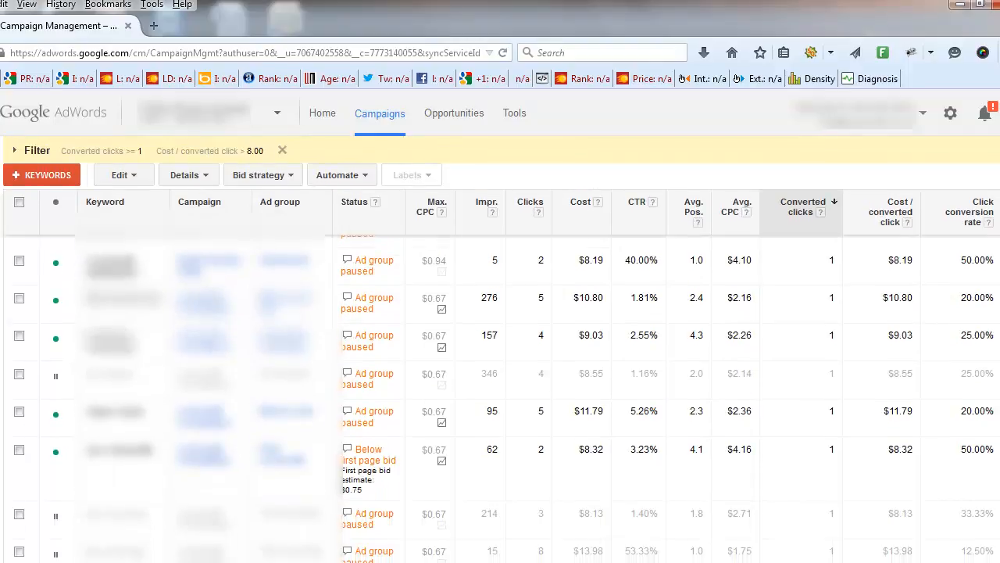
scroll(750, 437, down, 3)
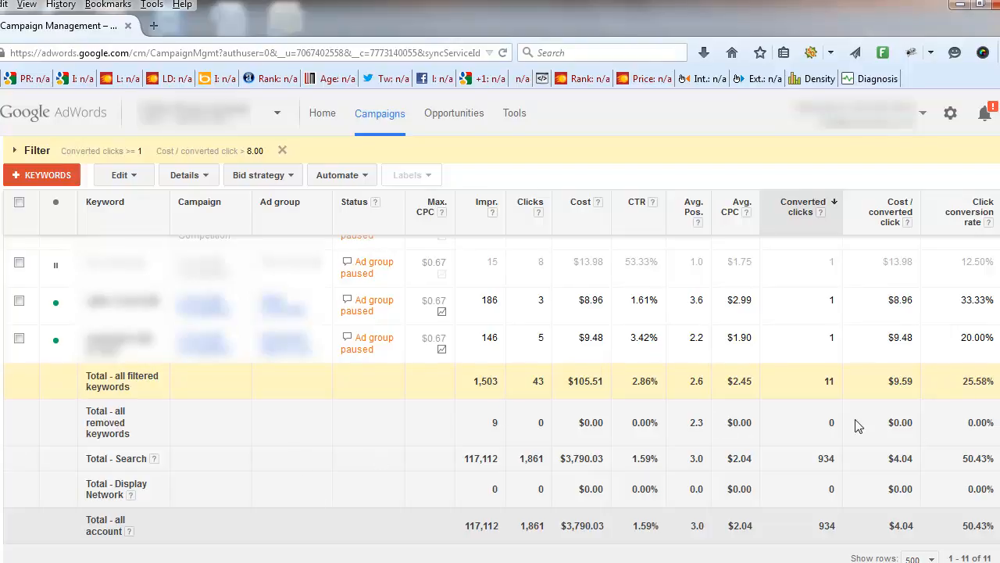
scroll(377, 459, up, 5)
scroll(299, 175, up, 5)
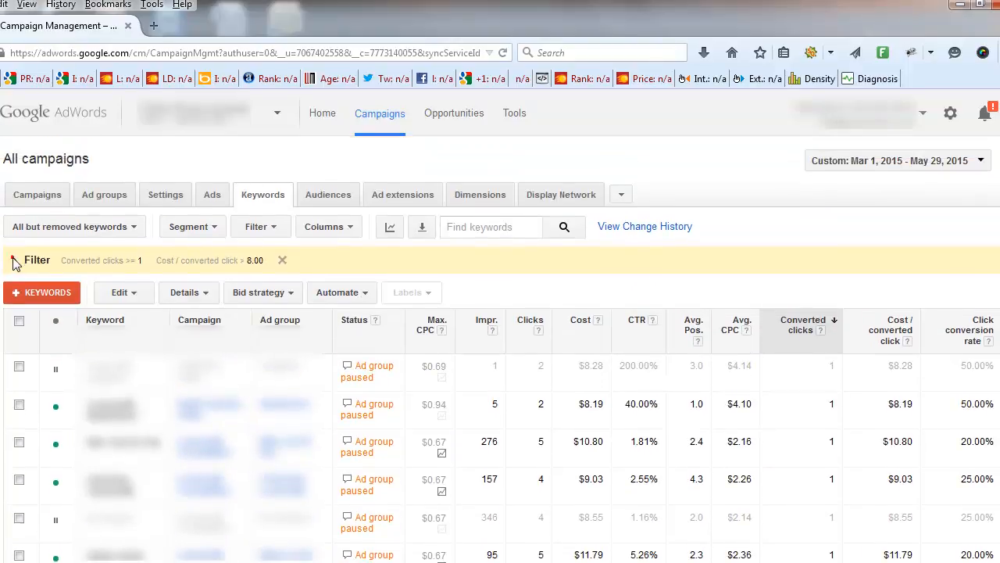
Reopen the filter settings and replace the converted clicks condition with Impressions >= 200
click(15, 259)
click(124, 293)
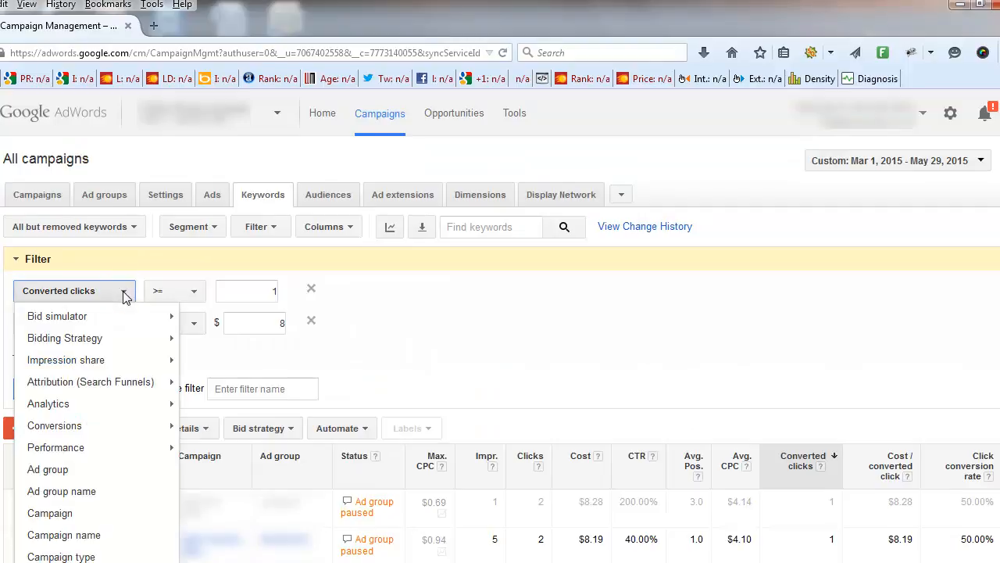
mouse_move(78, 447)
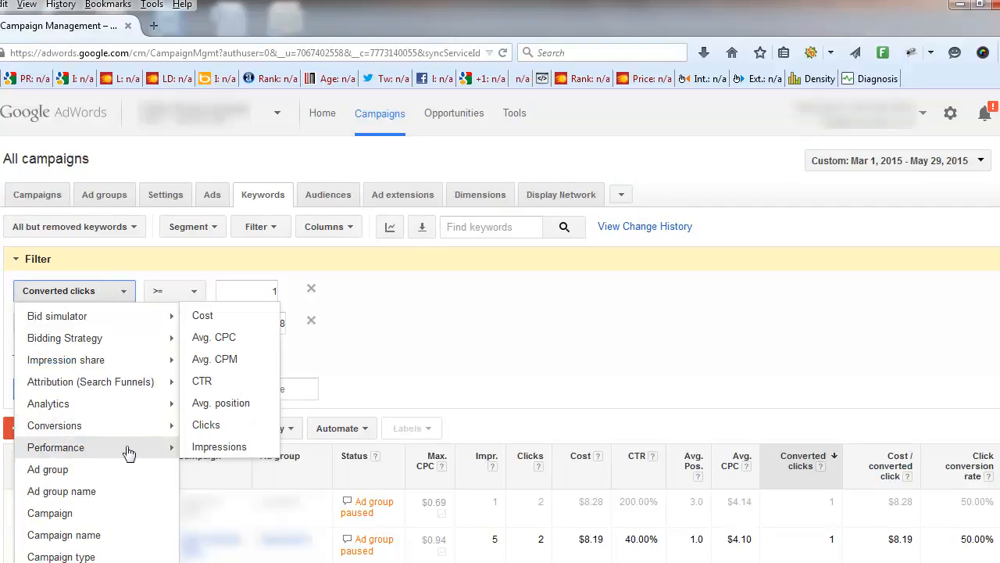
click(193, 446)
click(223, 297)
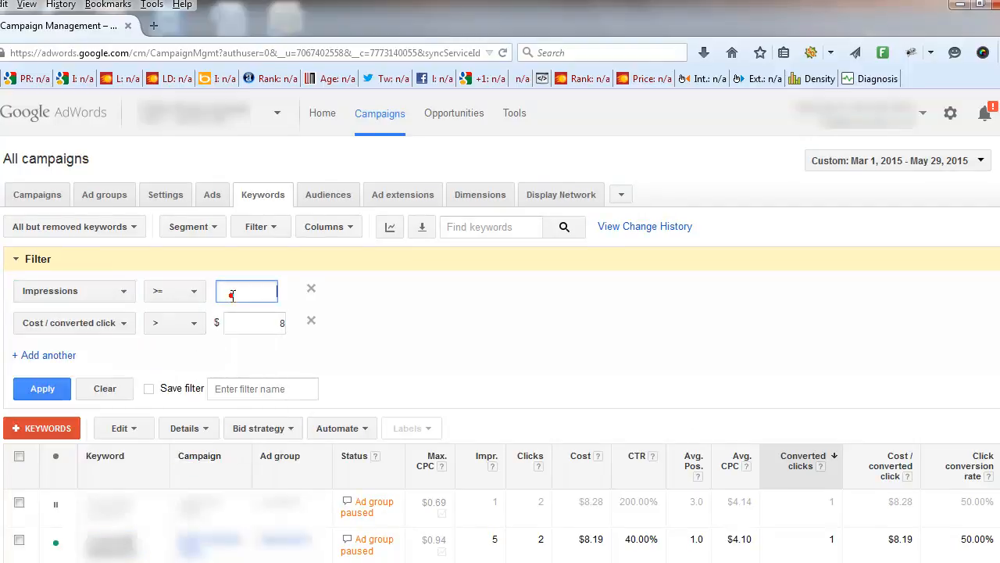
text(200)
Replace the Cost / converted click condition with Clicks = 0 and apply the filter
click(122, 323)
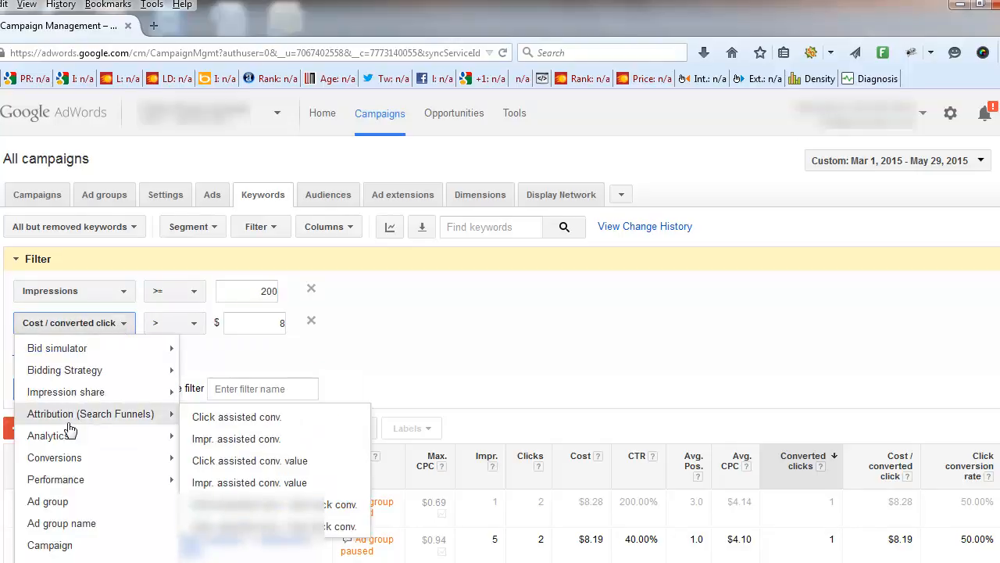
mouse_move(96, 484)
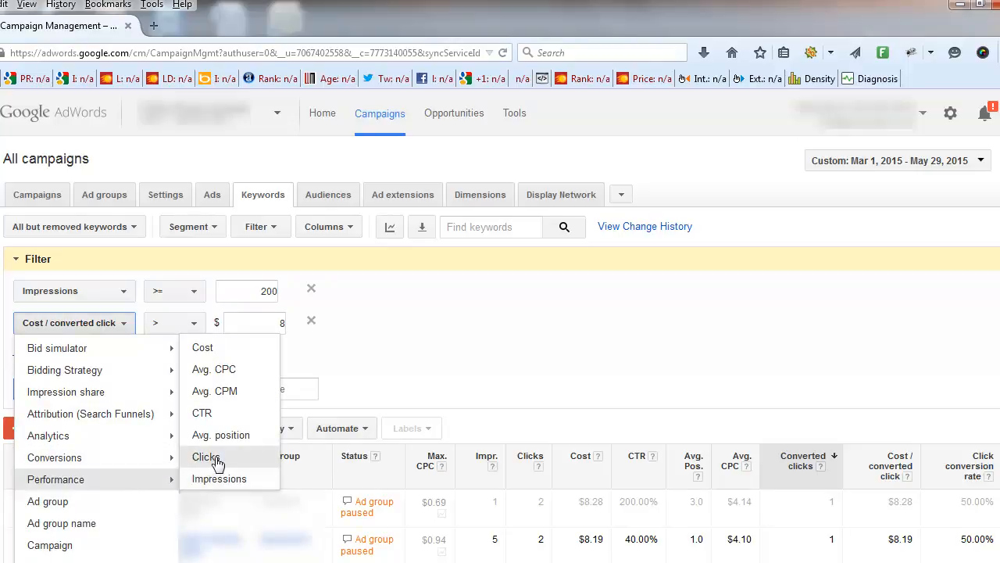
click(214, 461)
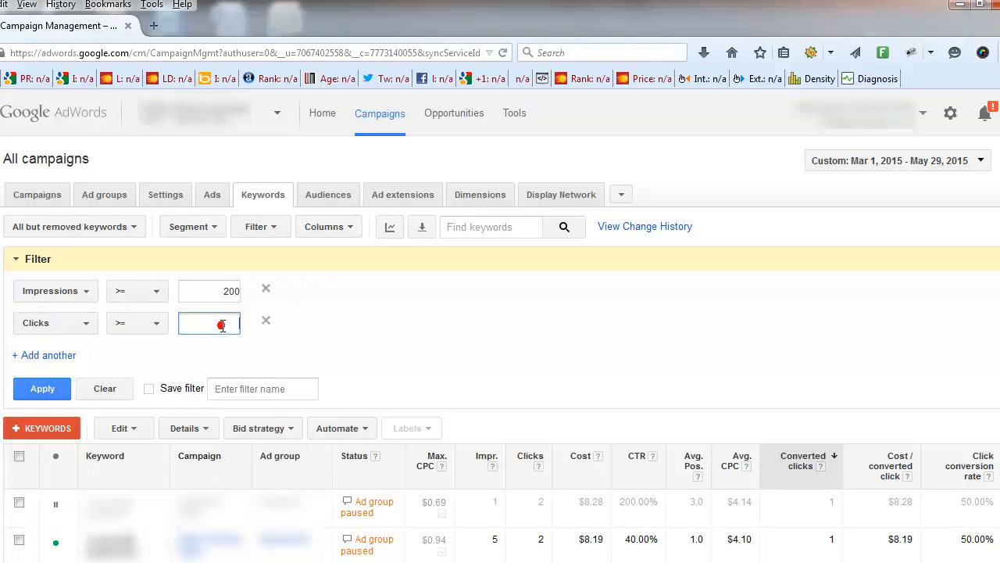
click(153, 326)
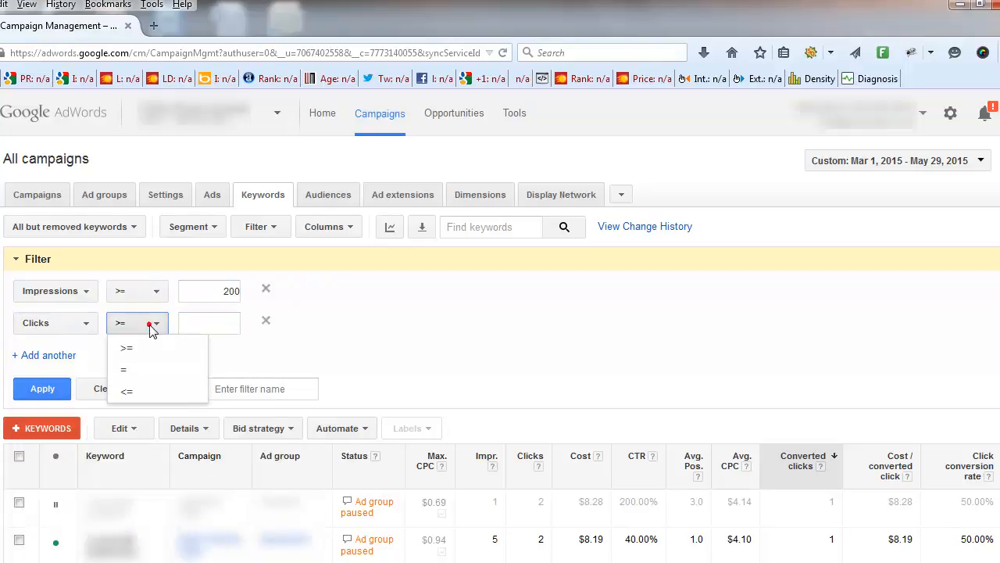
click(121, 369)
click(222, 327)
text(0)
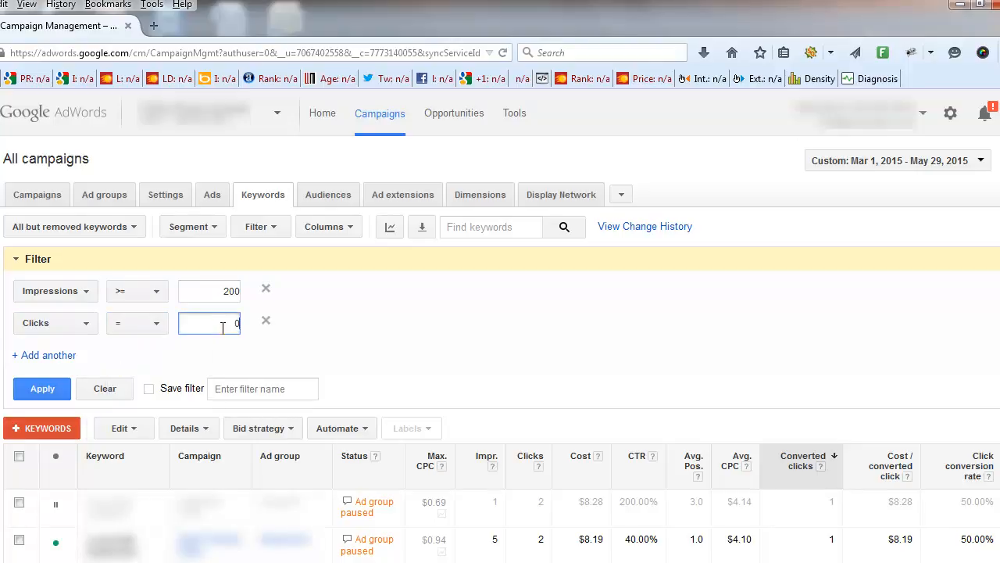
click(36, 389)
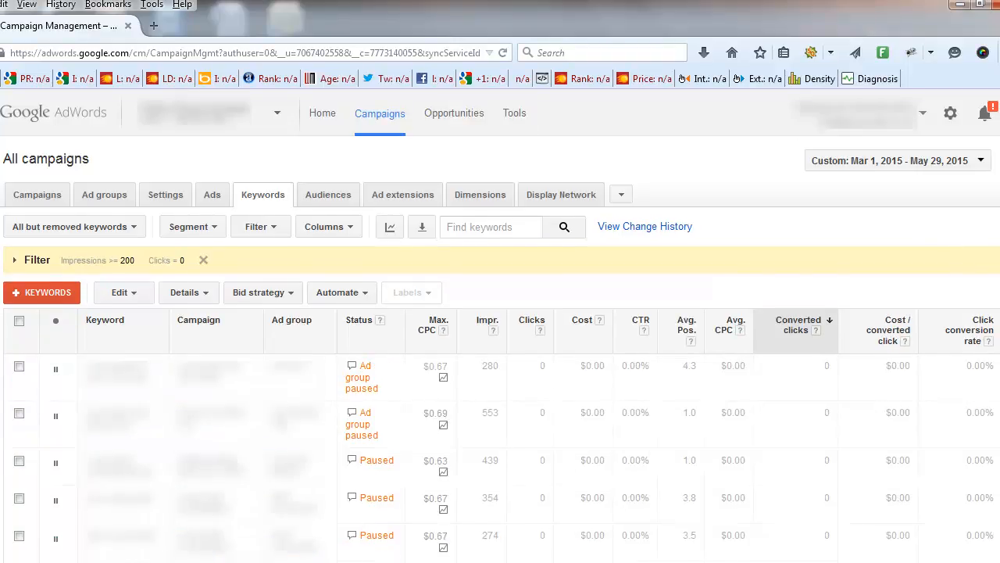
Review the impressions and clicks of the filtered keywords down to the totals rows
scroll(500, 351, down, 5)
scroll(500, 398, down, 3)
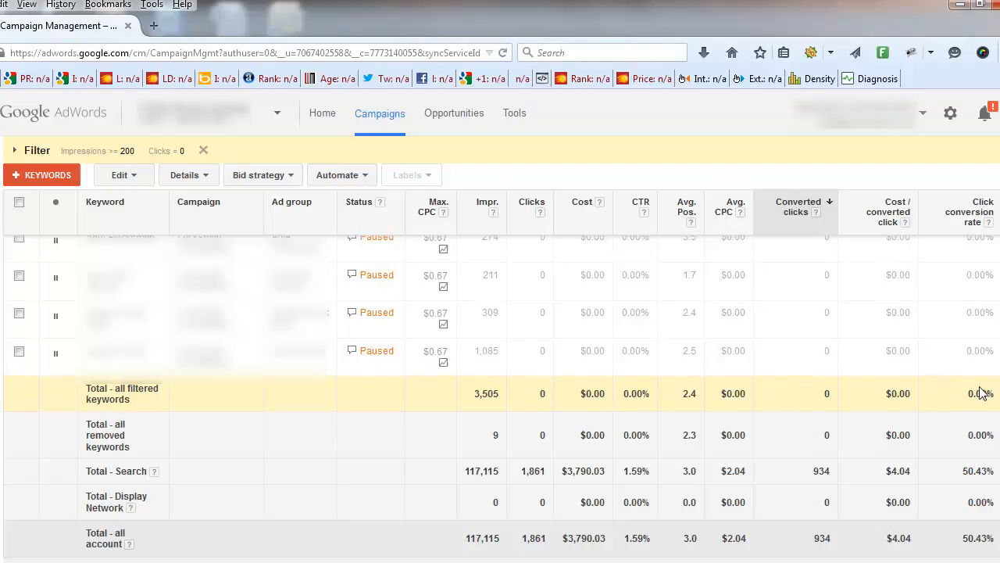
scroll(121, 249, up, 5)
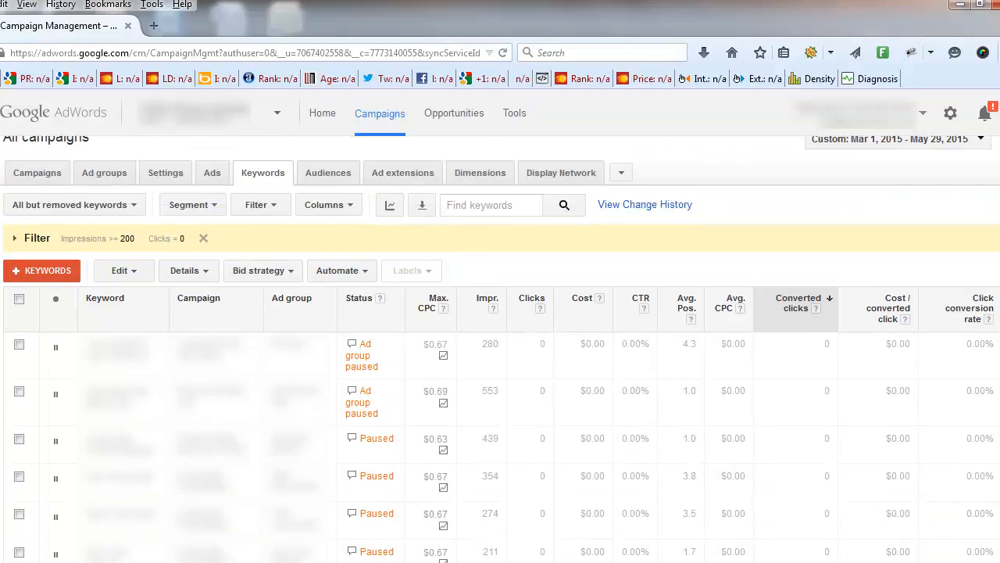
Reopen the filter settings and replace the Impressions condition with Avg. position worse than 4
click(20, 261)
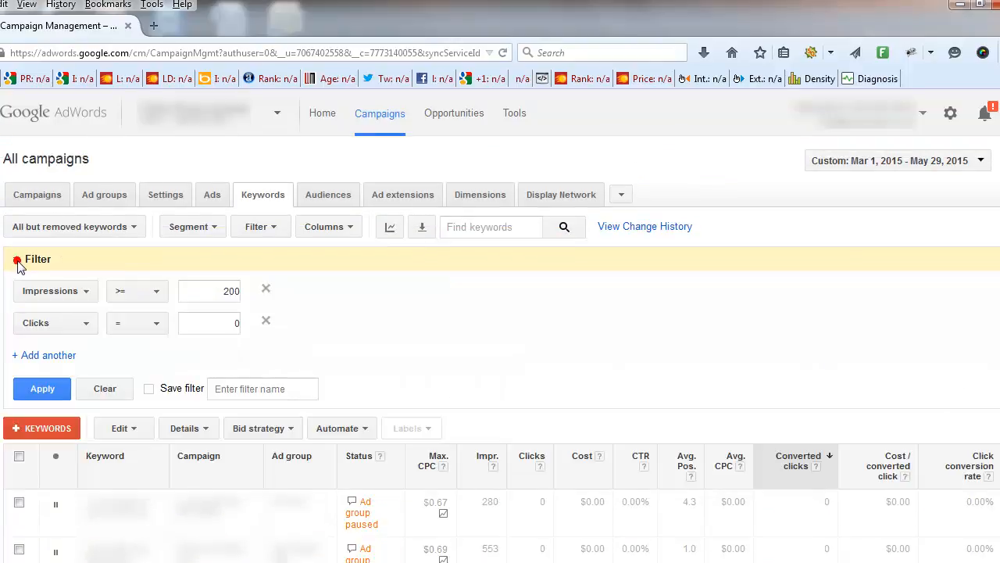
click(88, 297)
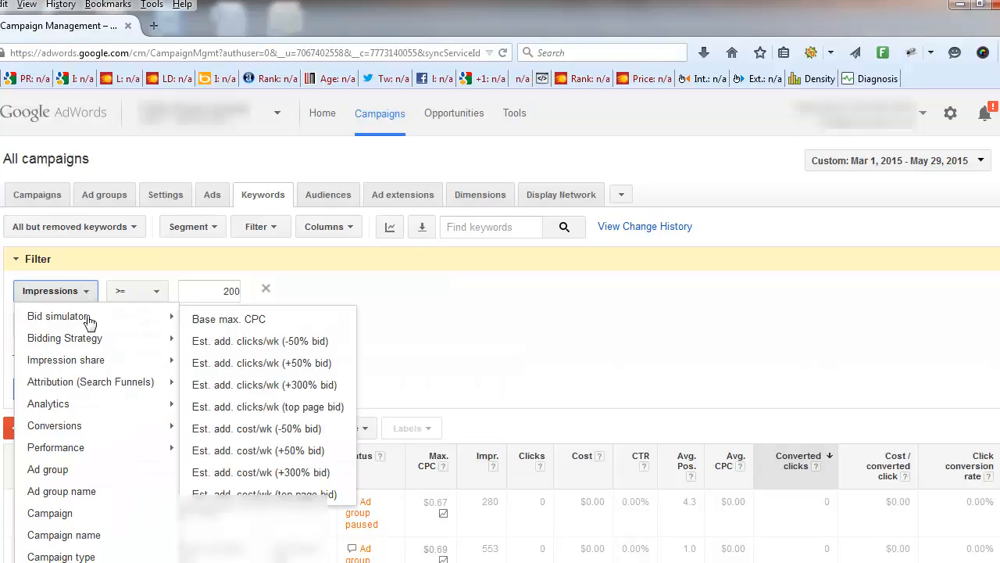
mouse_move(86, 449)
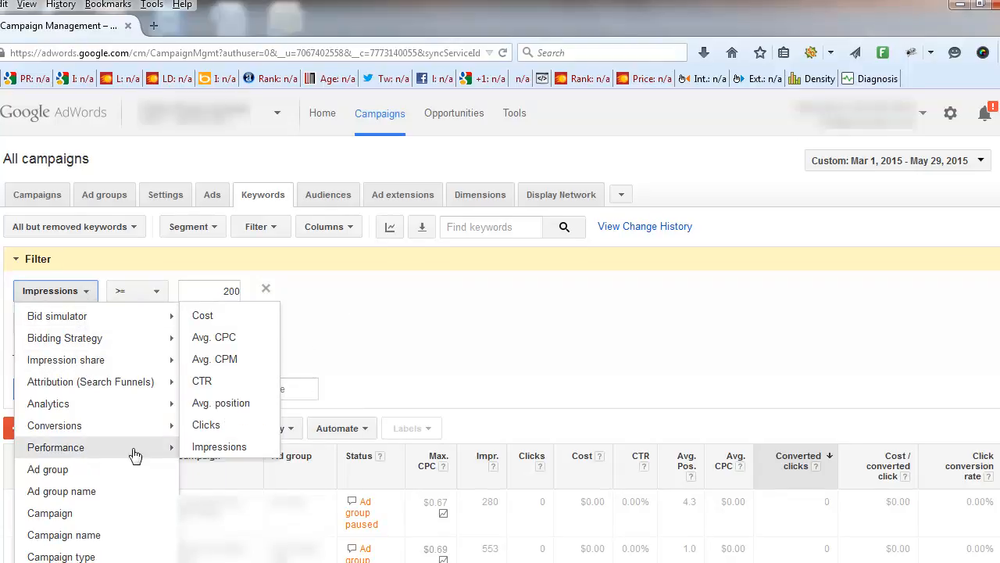
click(217, 400)
click(235, 291)
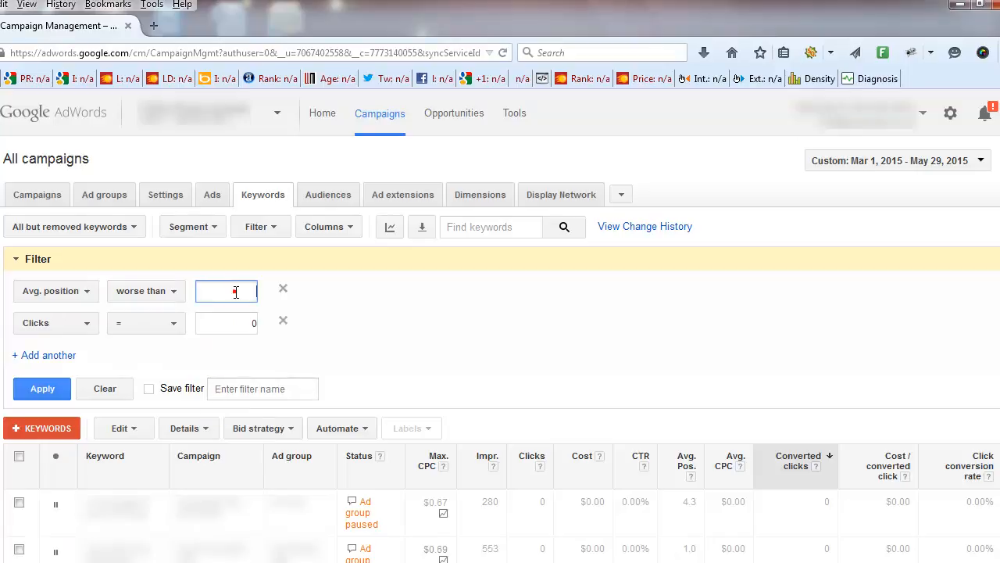
text(4)
Replace the Clicks condition with Converted clicks >= 1, apply the filter and collapse its settings
click(85, 323)
mouse_move(76, 436)
mouse_move(74, 457)
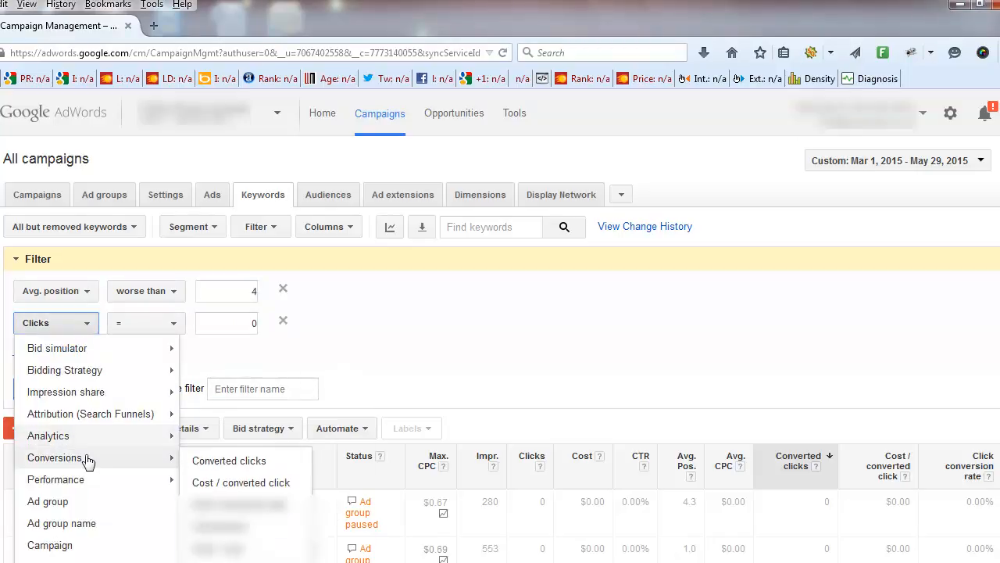
click(195, 461)
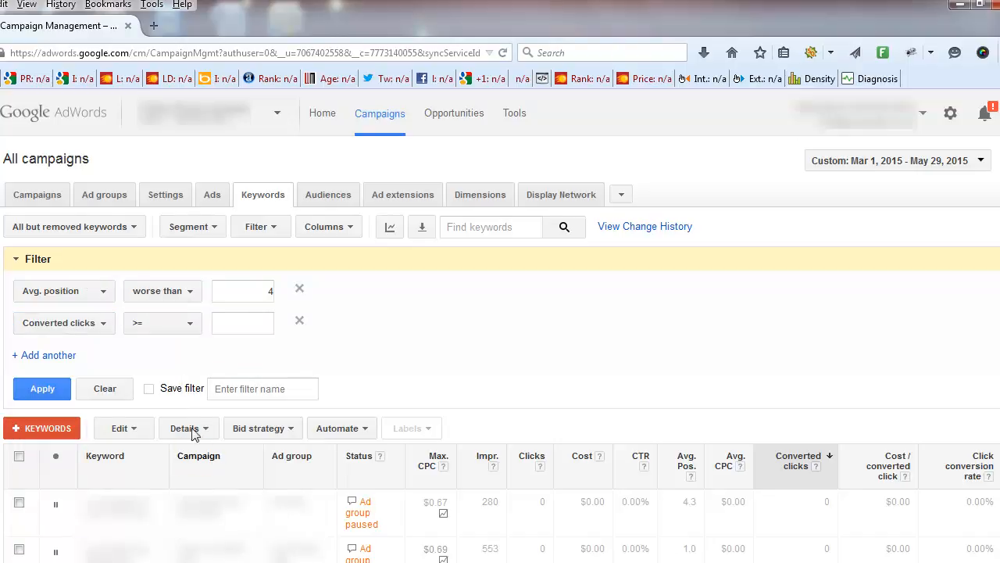
click(244, 324)
text(1)
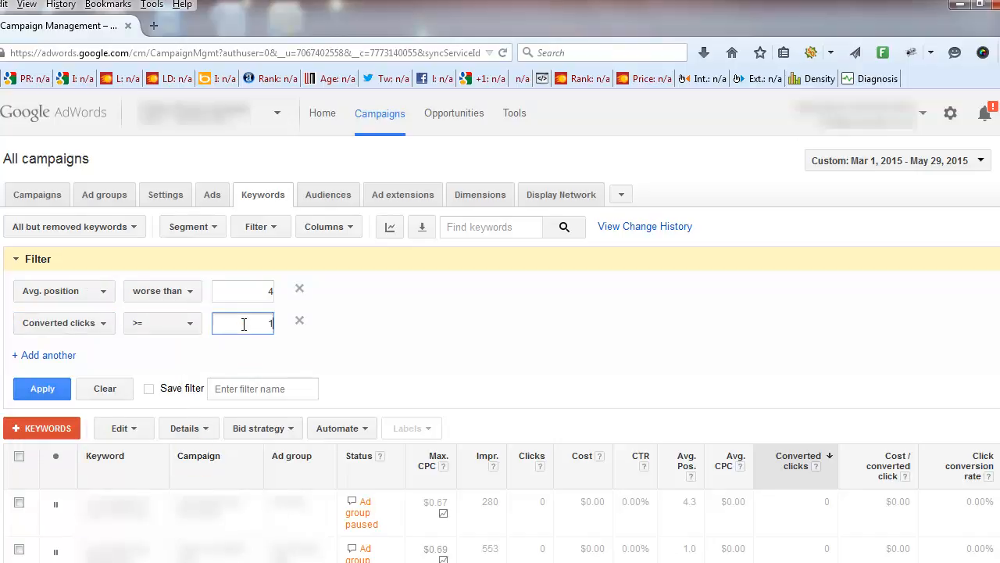
click(39, 389)
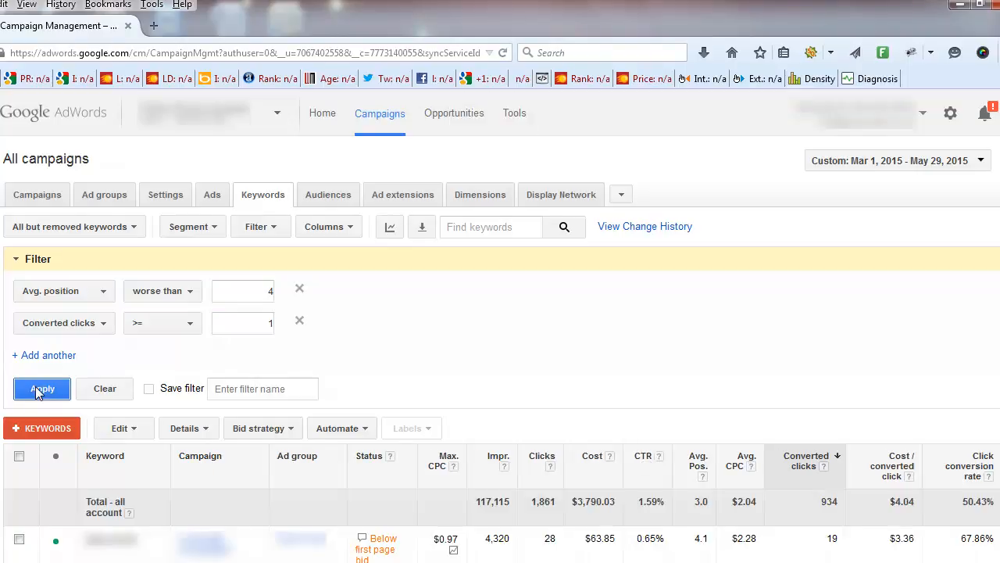
click(17, 261)
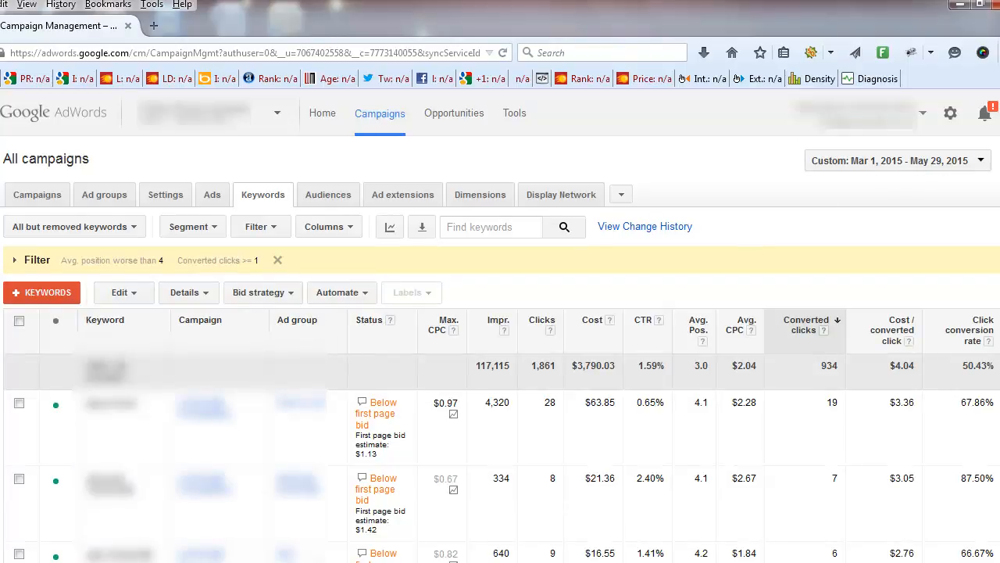
Set the max. CPC bid of the second filtered keyword to $0.87 and save it
scroll(848, 418, down, 1)
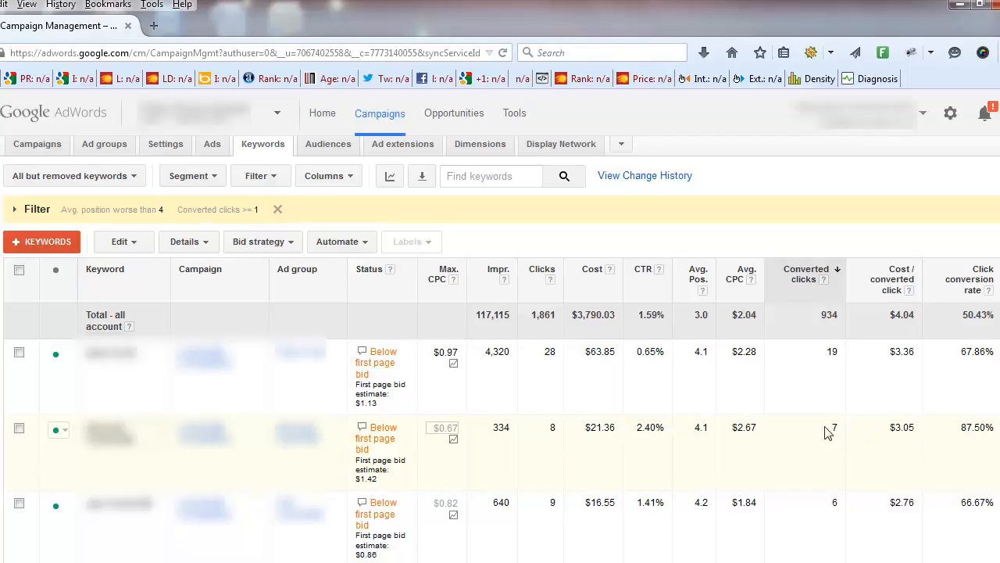
click(450, 431)
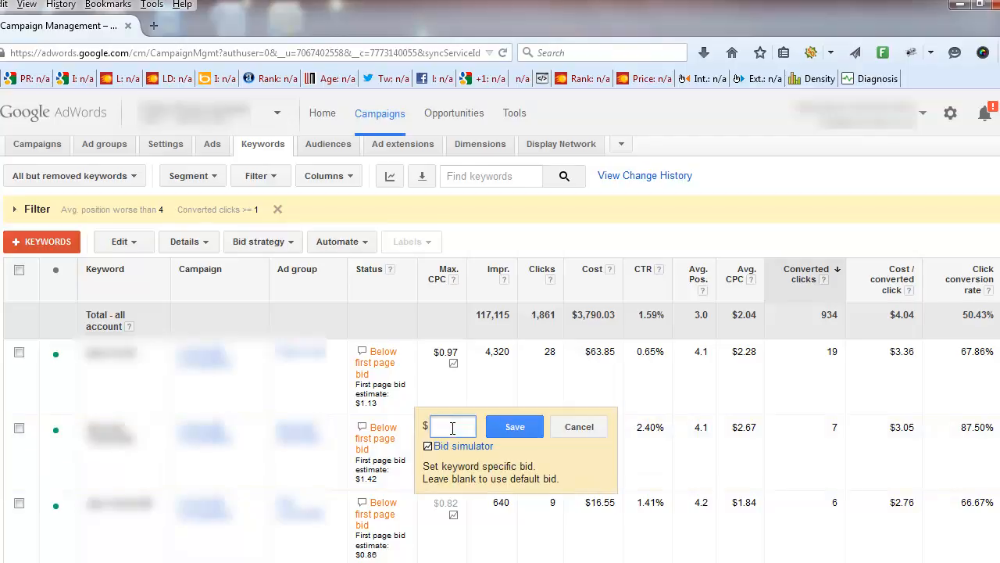
text(0.87)
click(515, 426)
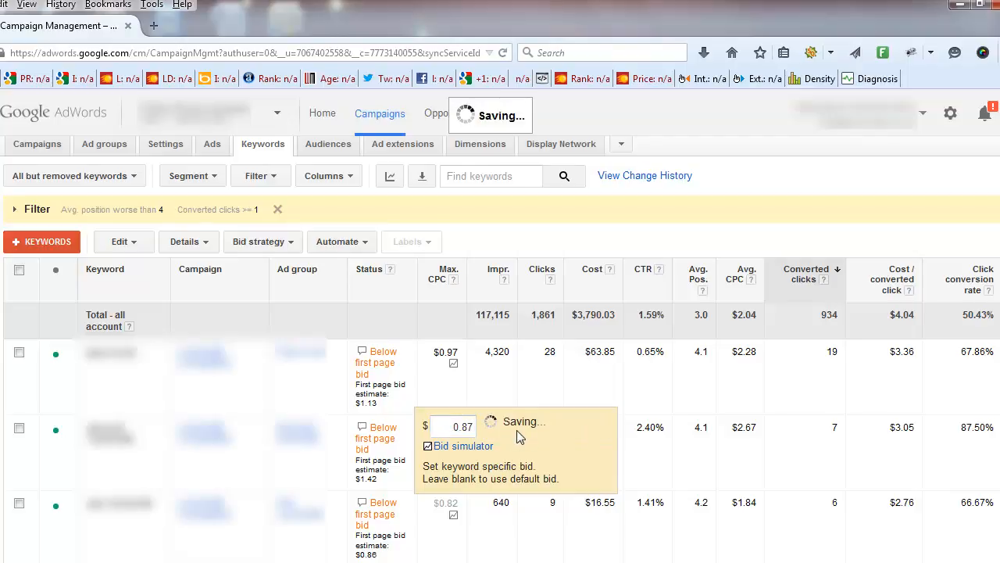